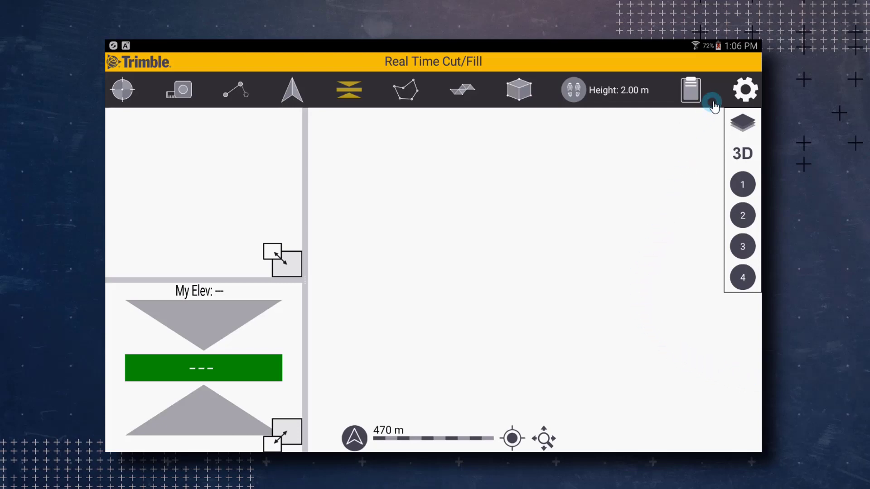
Open the Settings screen from the Real Time Cut/Fill view
left_click(743, 90)
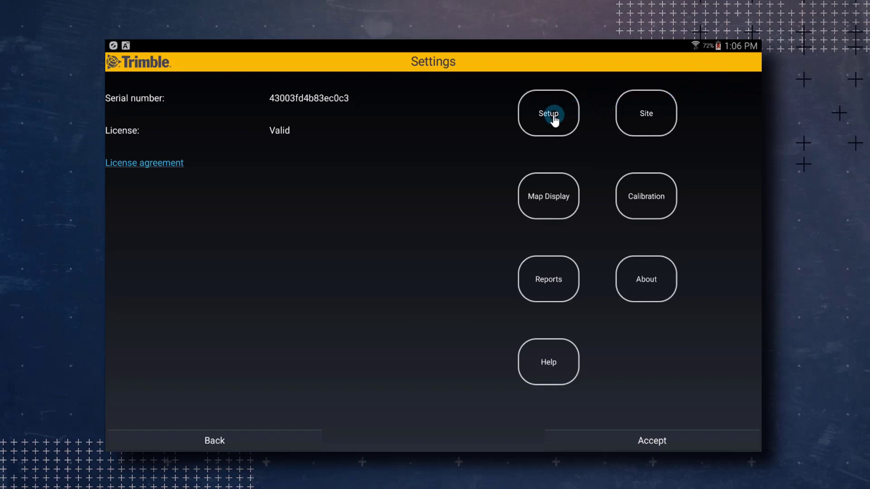
Open Setup to reach the operator, language, coordinate order and station format options
left_click(554, 119)
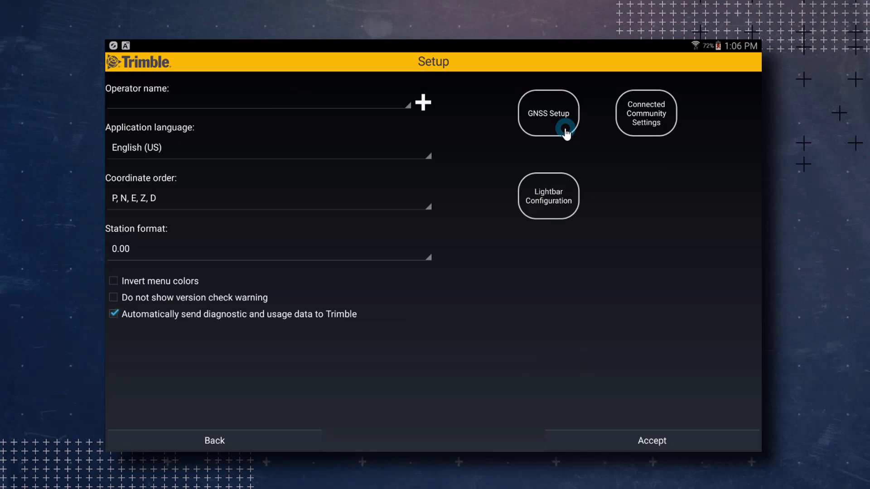
Add a new device operator with the operator's full name and accept it
left_click(423, 108)
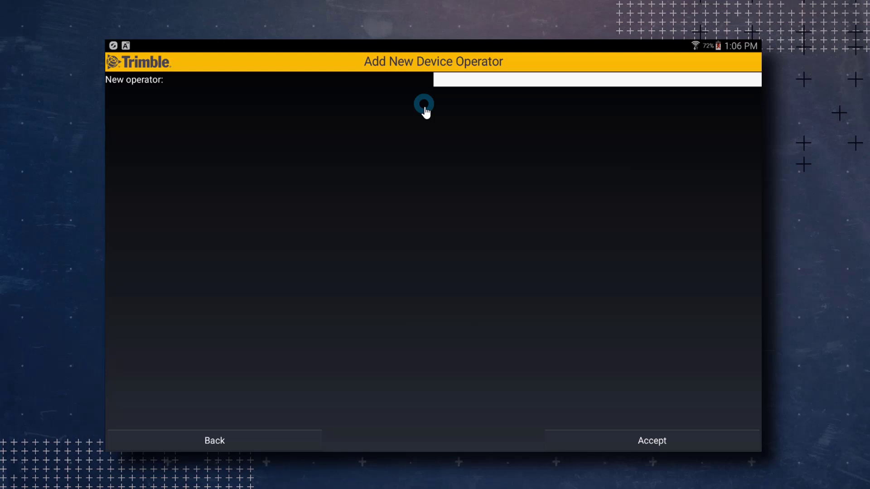
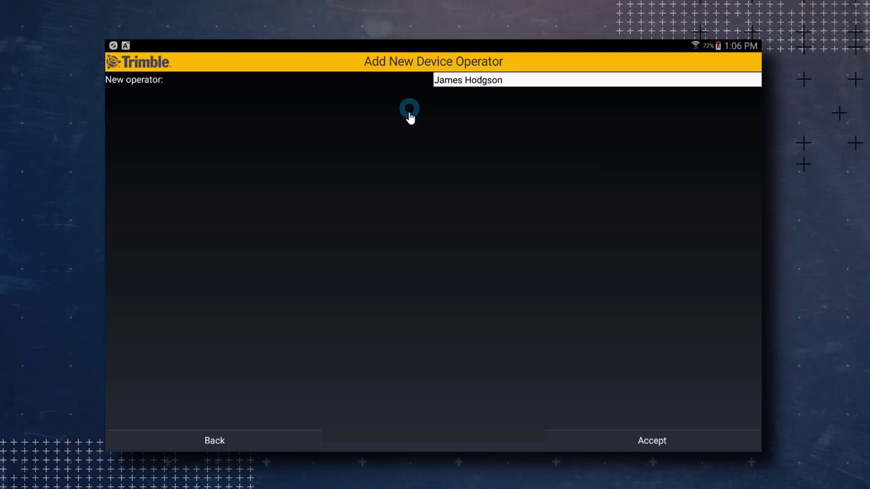
left_click(587, 440)
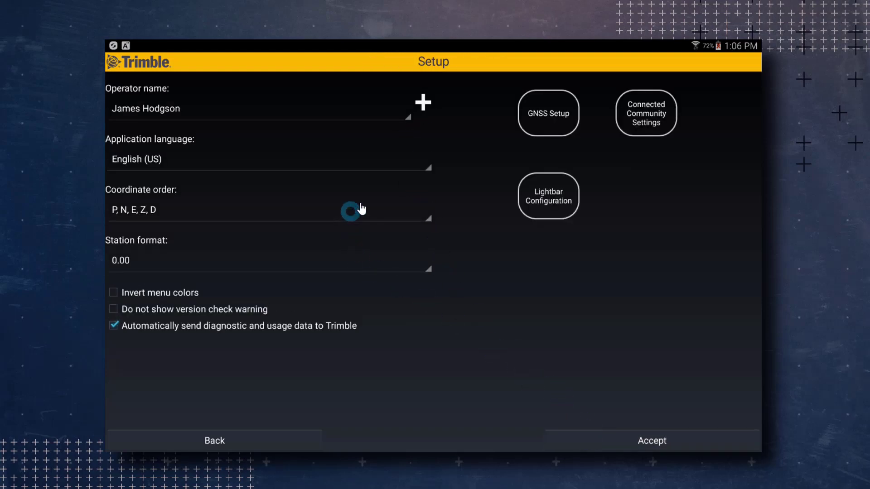
left_click(379, 167)
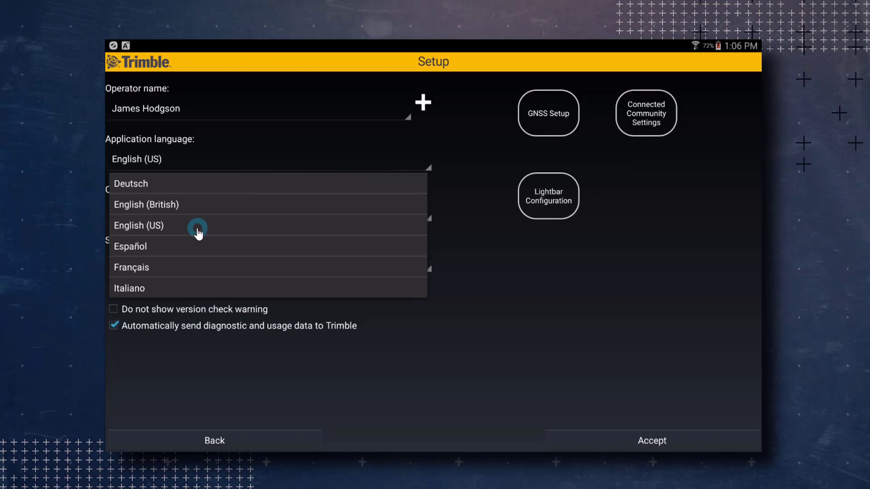
left_click(198, 229)
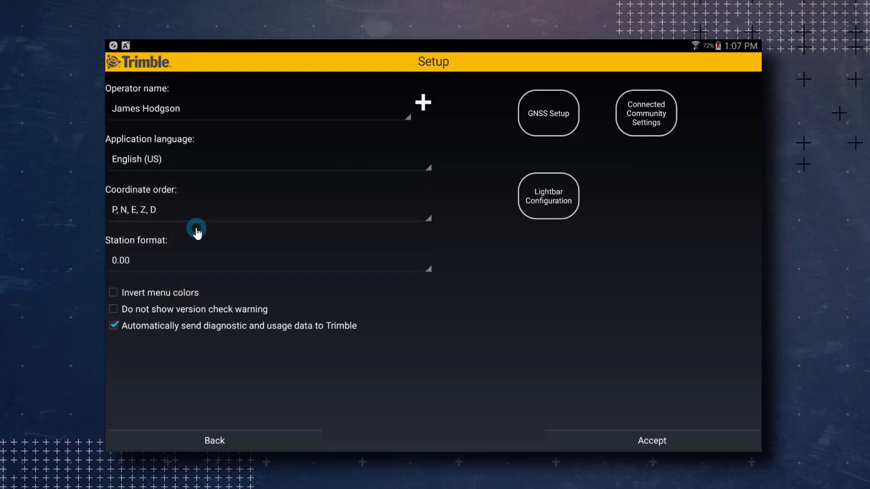
left_click(427, 217)
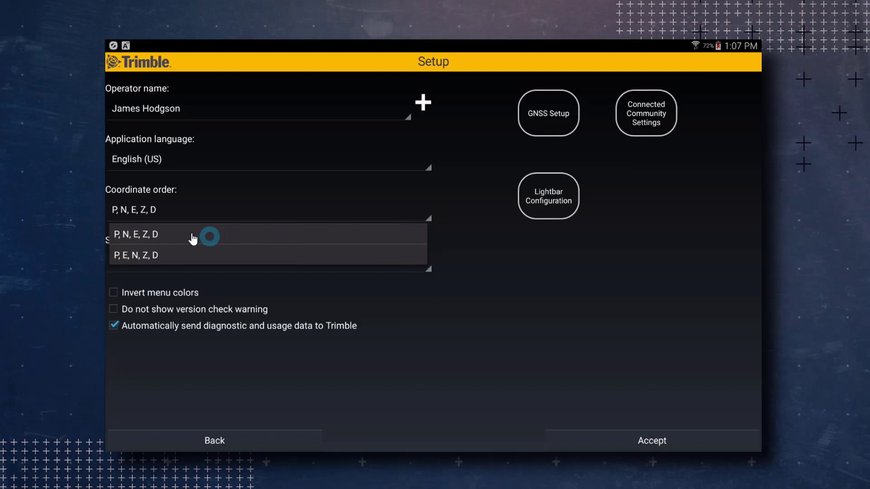
left_click(165, 236)
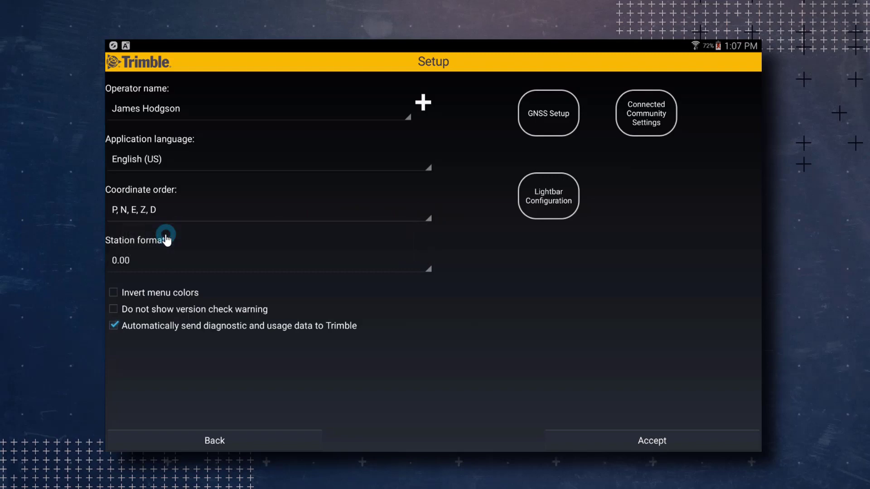
left_click(200, 266)
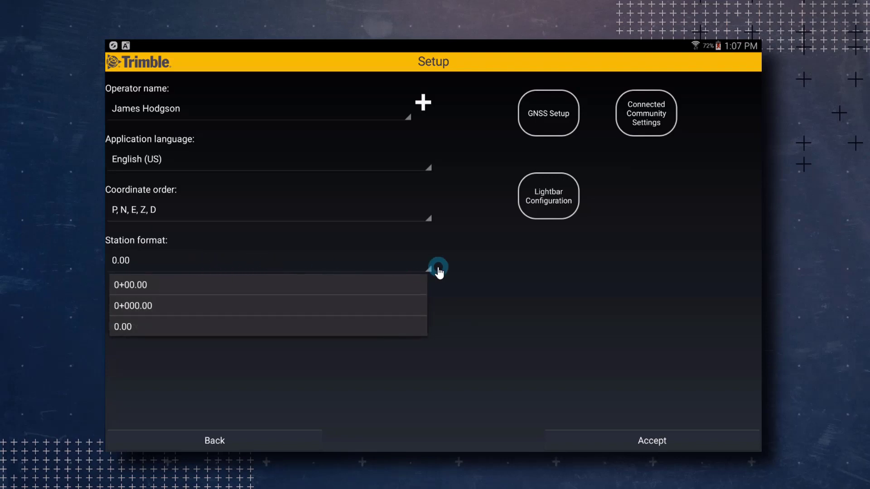
left_click(221, 327)
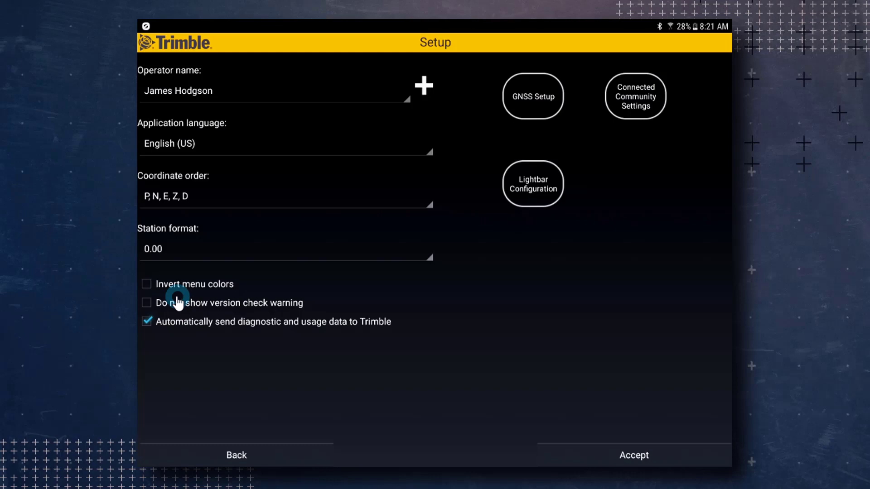
Turn on inverted menu colors, accept the setup, and restart SitePulse
left_click(145, 285)
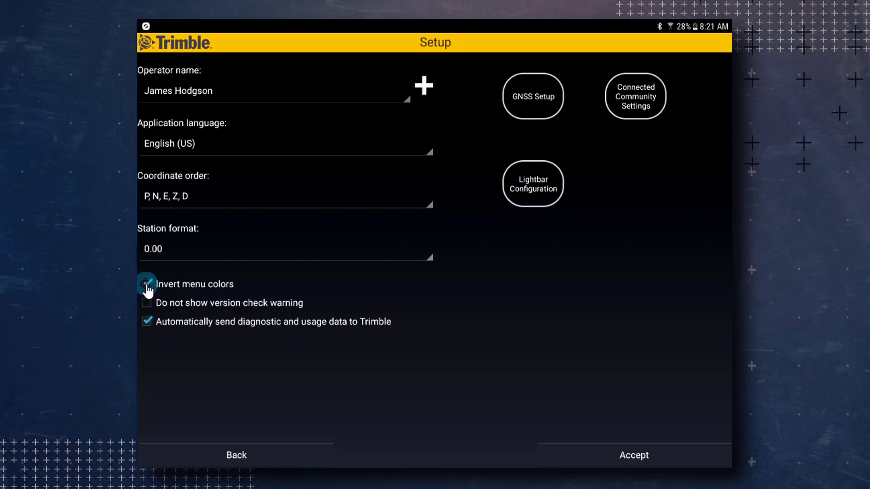
left_click(584, 455)
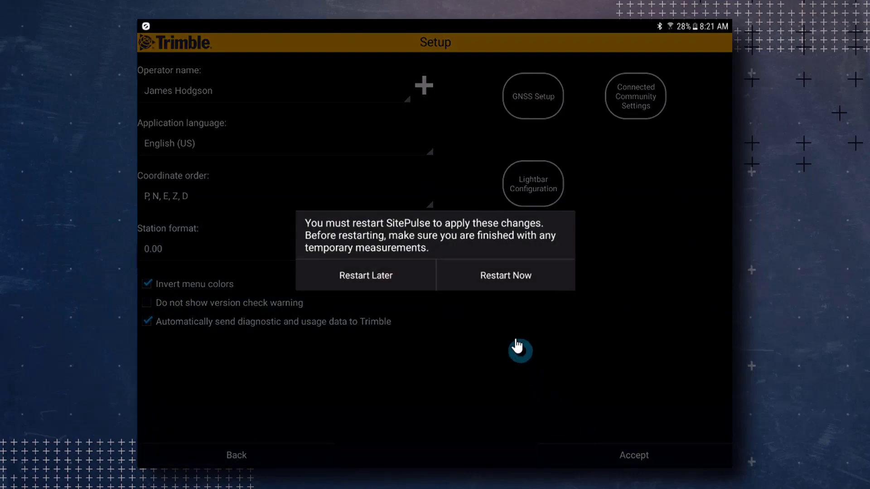
left_click(502, 283)
left_click(502, 284)
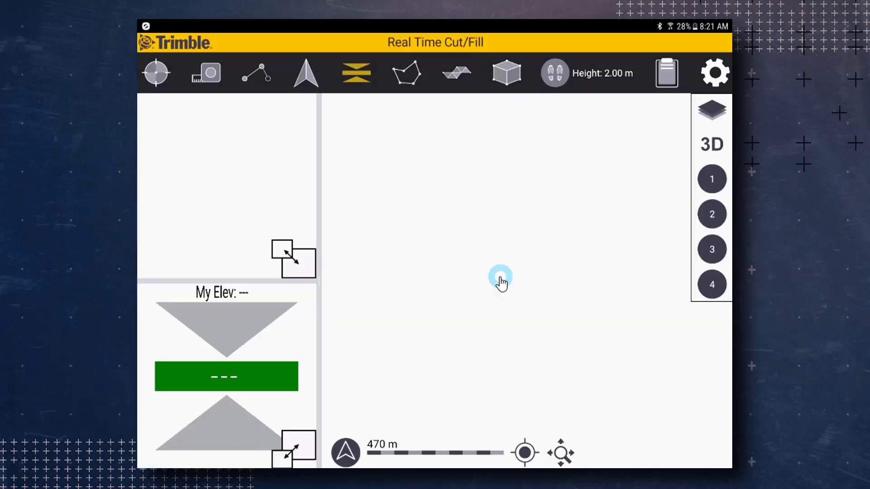
Turn inverted menu colors back off in Setup and accept the changes
left_click(713, 75)
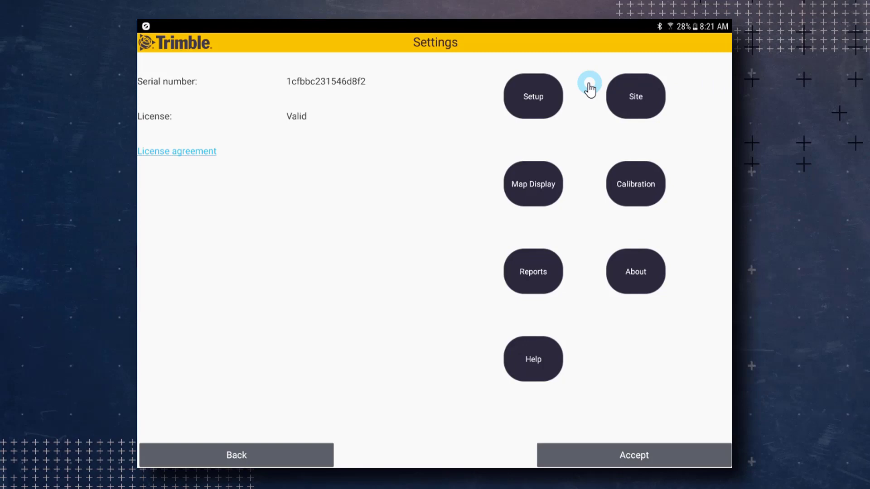
left_click(528, 103)
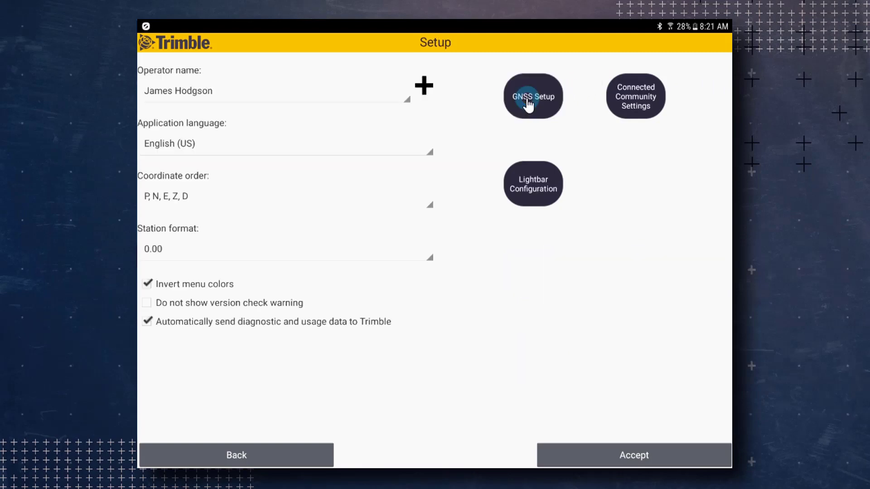
left_click(148, 284)
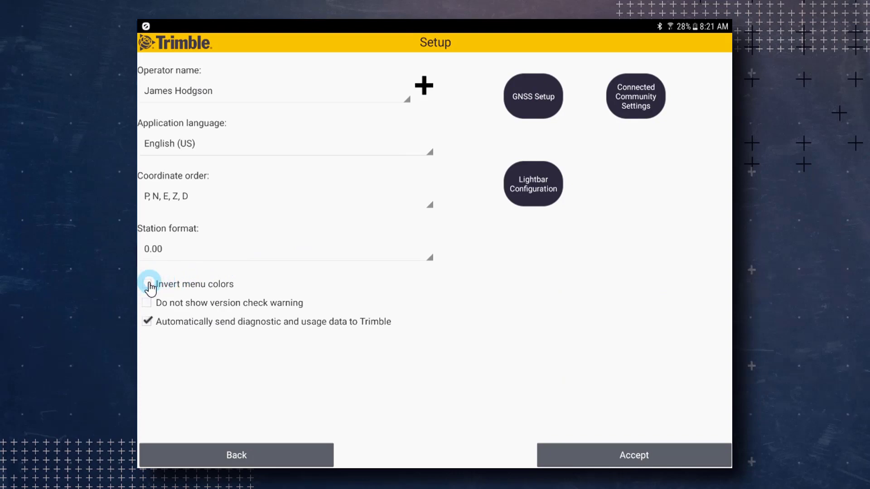
left_click(563, 459)
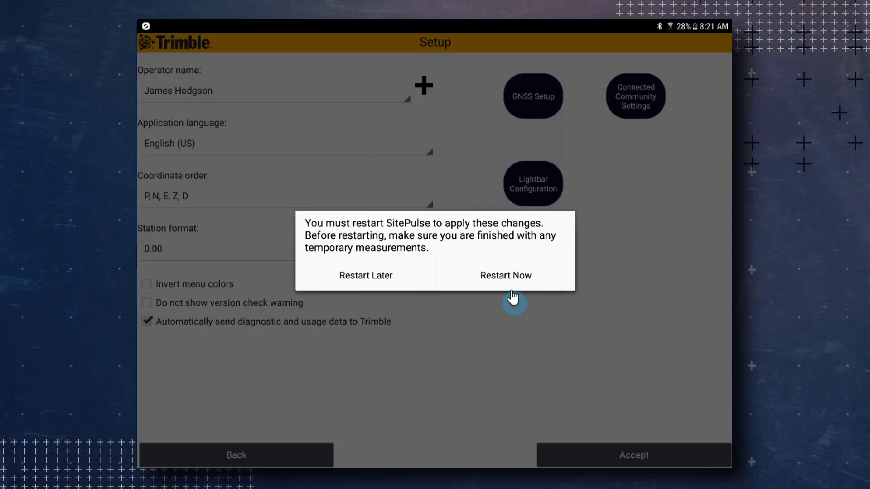
Restart SitePulse and return to the Setup screen
left_click(510, 276)
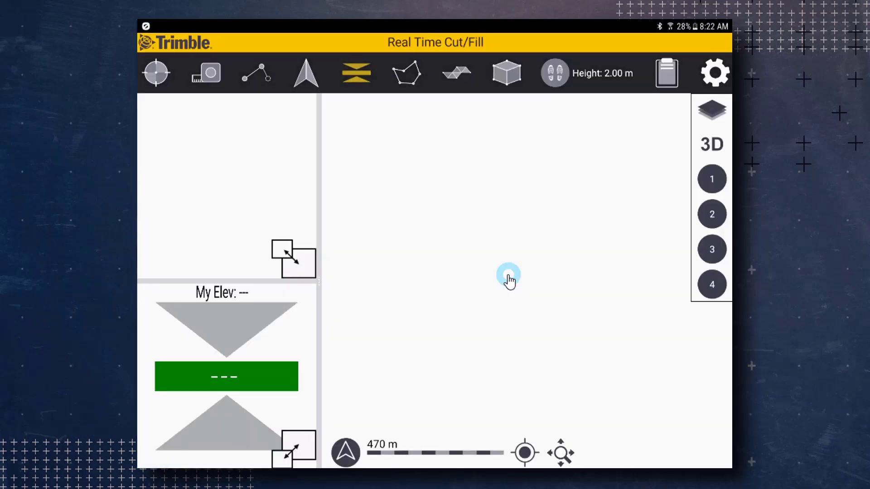
left_click(717, 76)
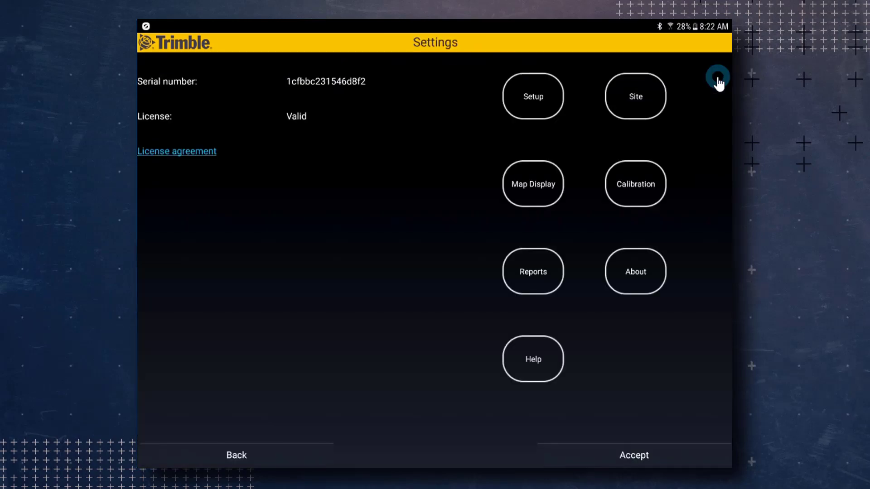
left_click(524, 97)
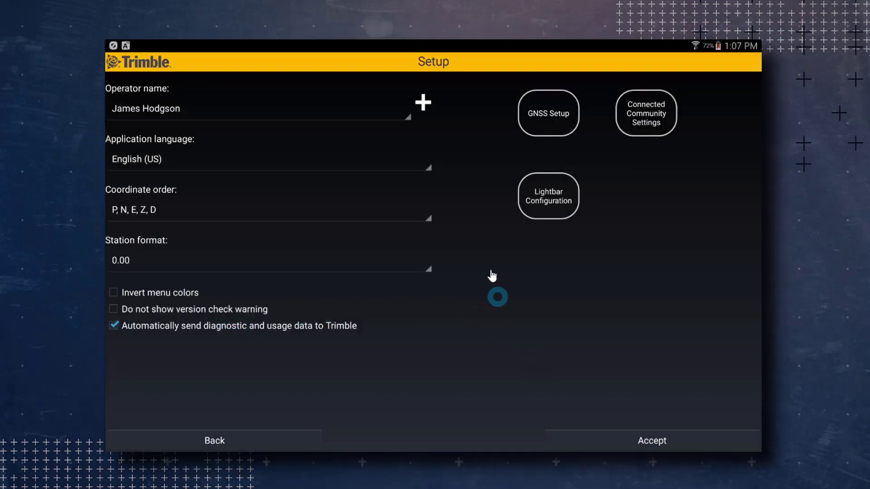
Add a second operator by name, then reselect the original operator as active
left_click(424, 105)
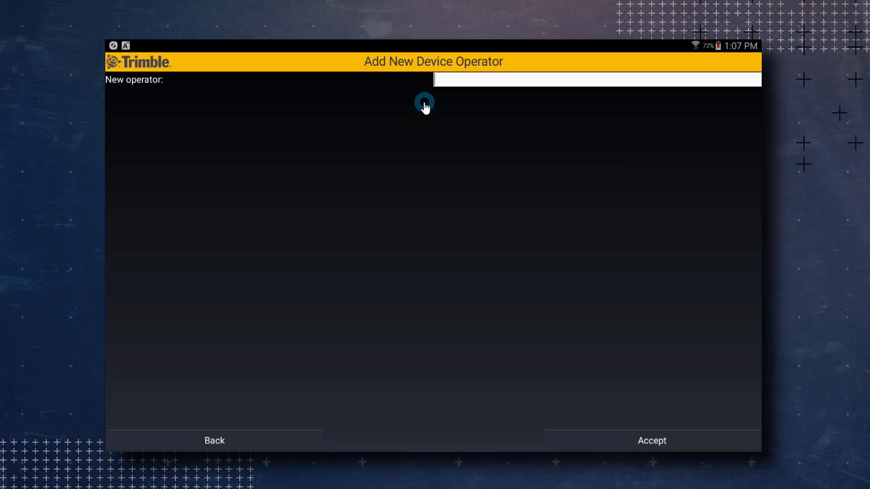
left_click(607, 443)
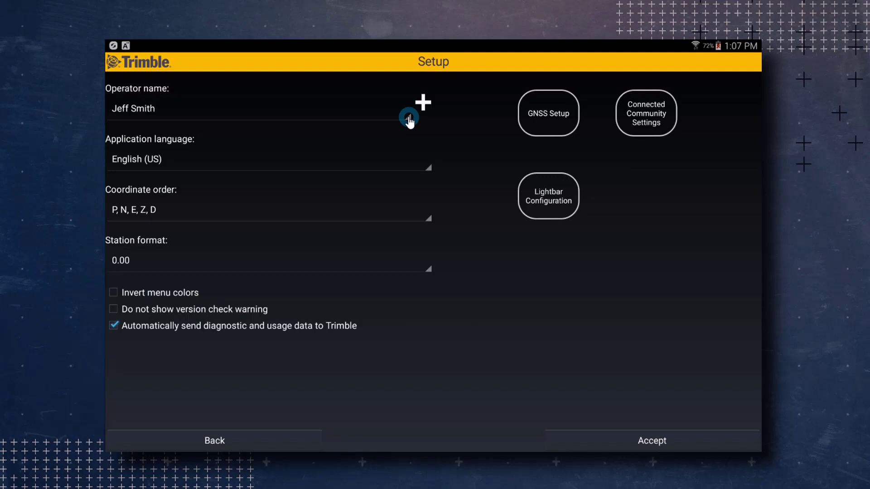
left_click(408, 118)
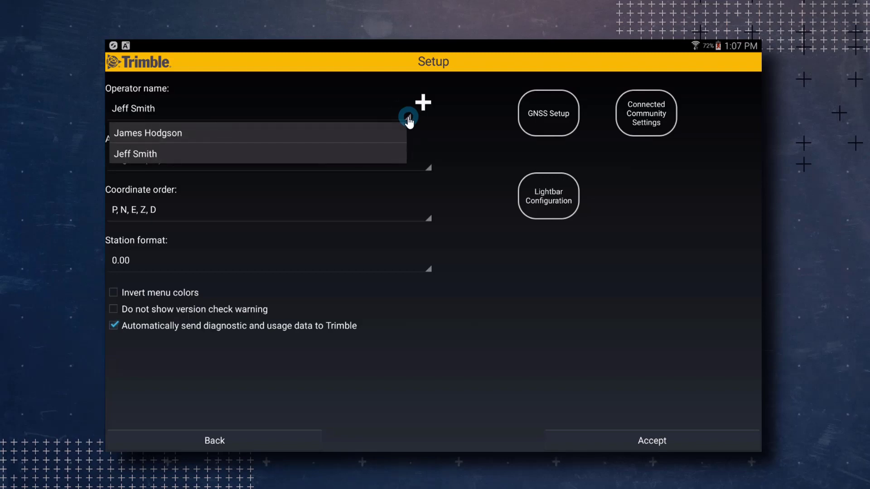
left_click(368, 136)
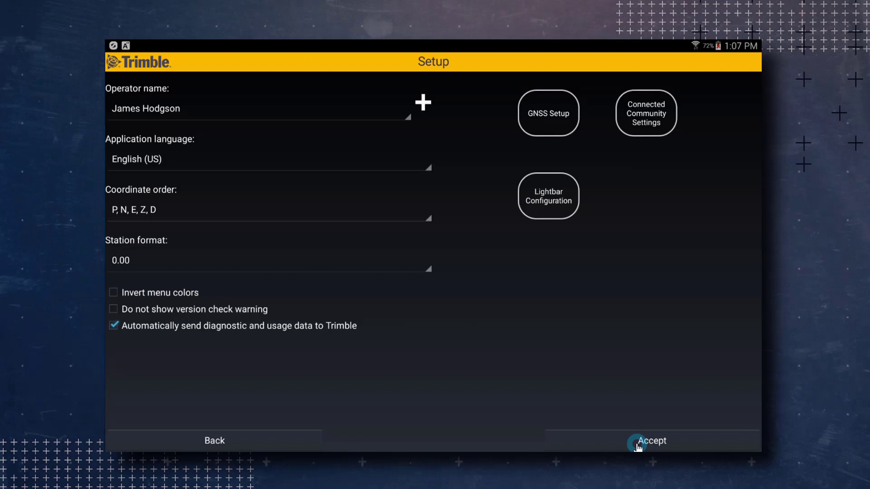
Accept the setup changes and go to the Site options
left_click(637, 445)
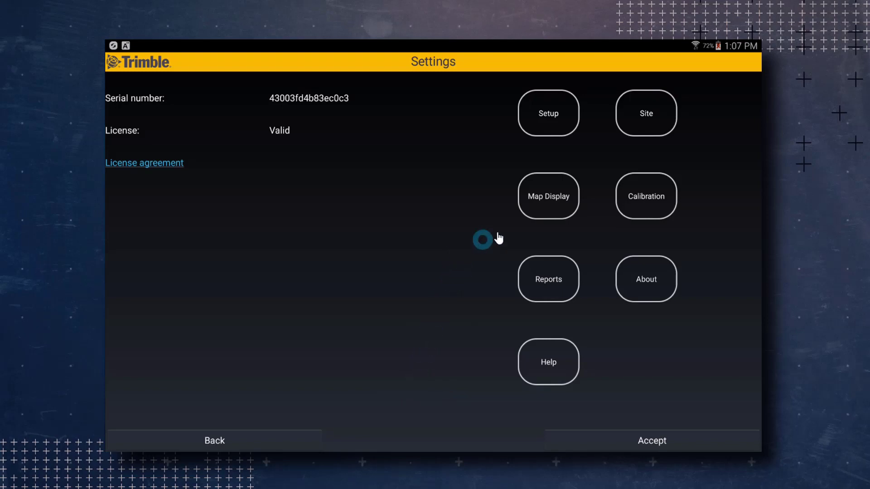
left_click(648, 116)
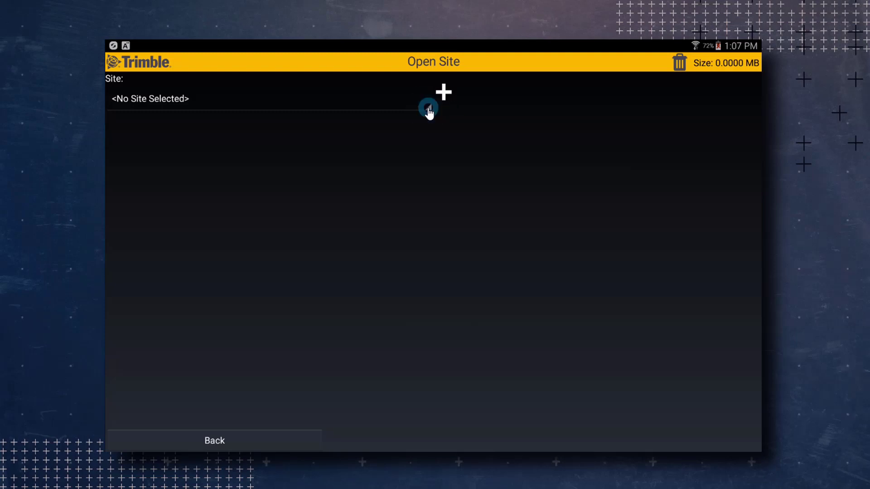
Select Demo Site, with Demo Design as the design and 'site' as the surface
left_click(428, 108)
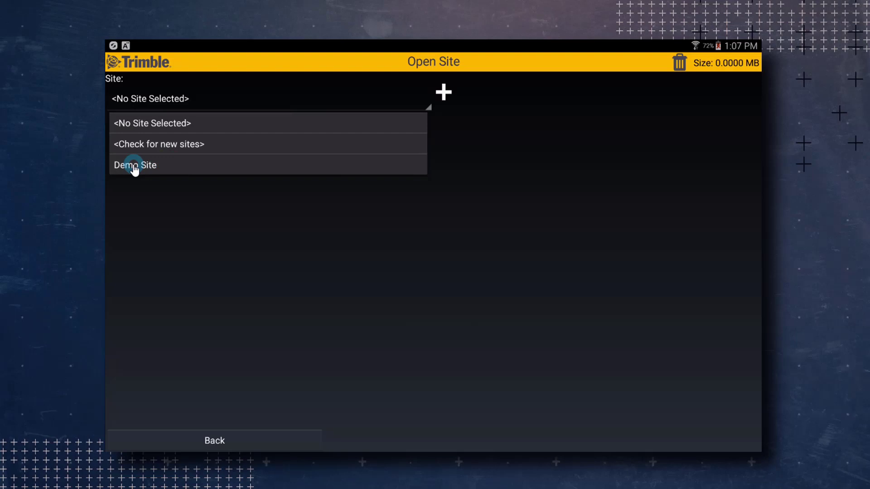
left_click(135, 166)
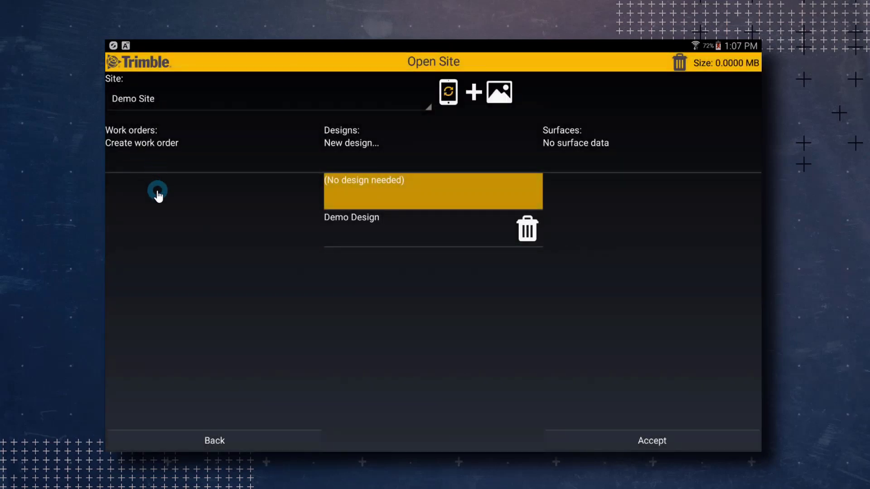
left_click(361, 228)
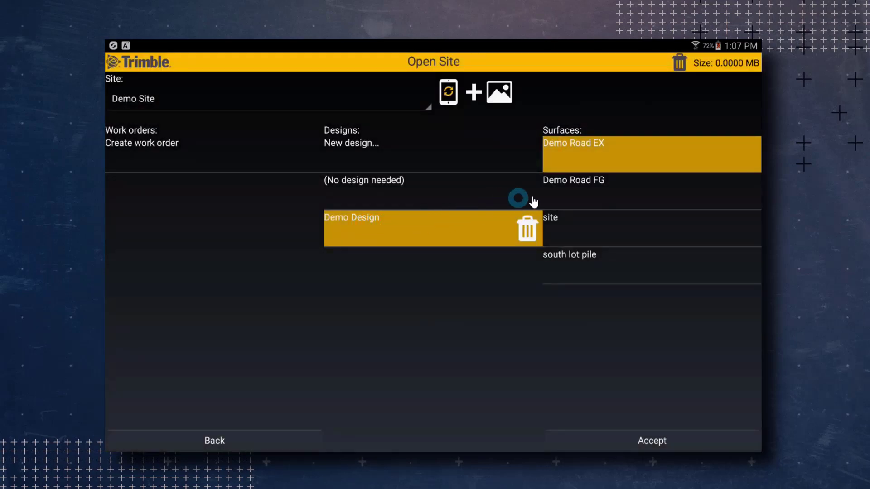
left_click(566, 227)
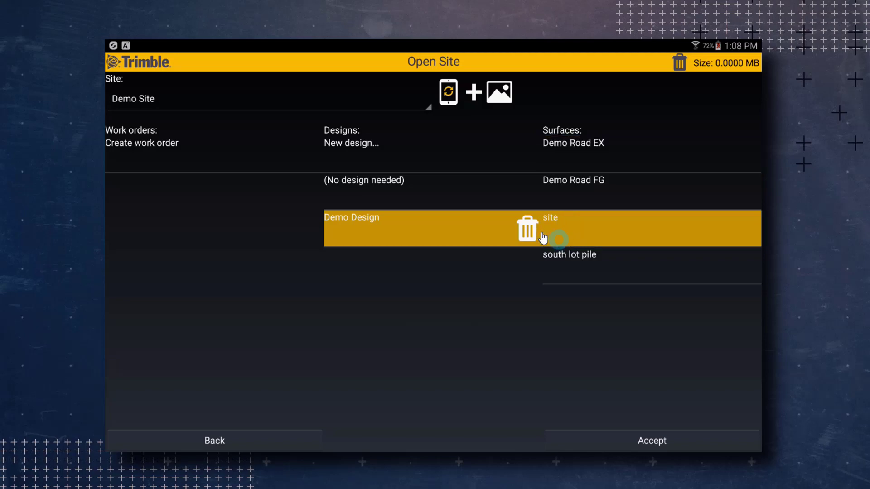
Create work order 2017-24-07 with the default name, then accept Open Site and Settings
left_click(137, 151)
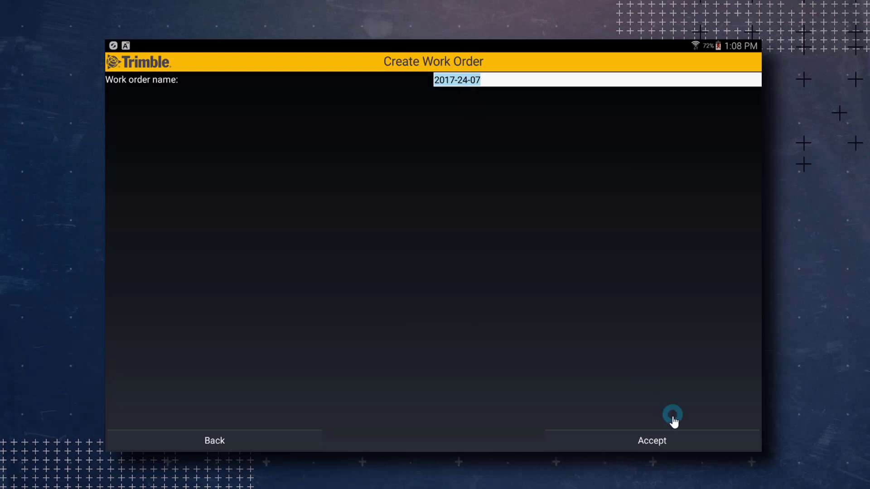
left_click(668, 442)
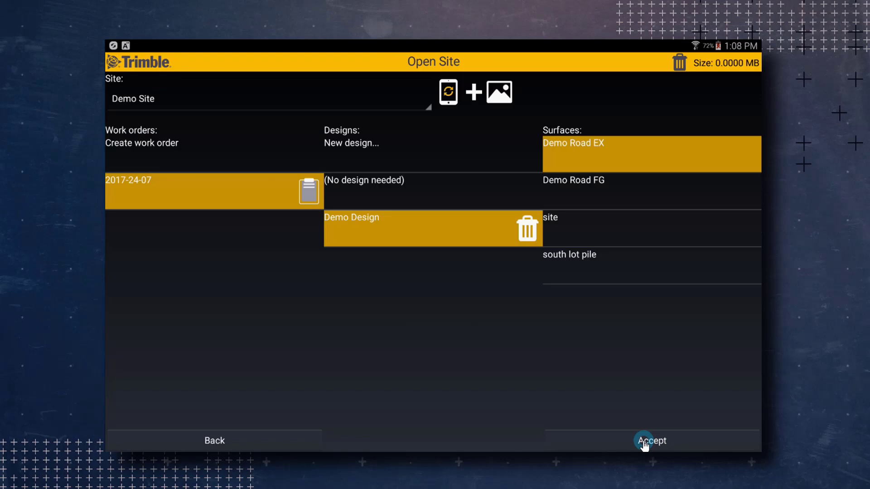
left_click(644, 443)
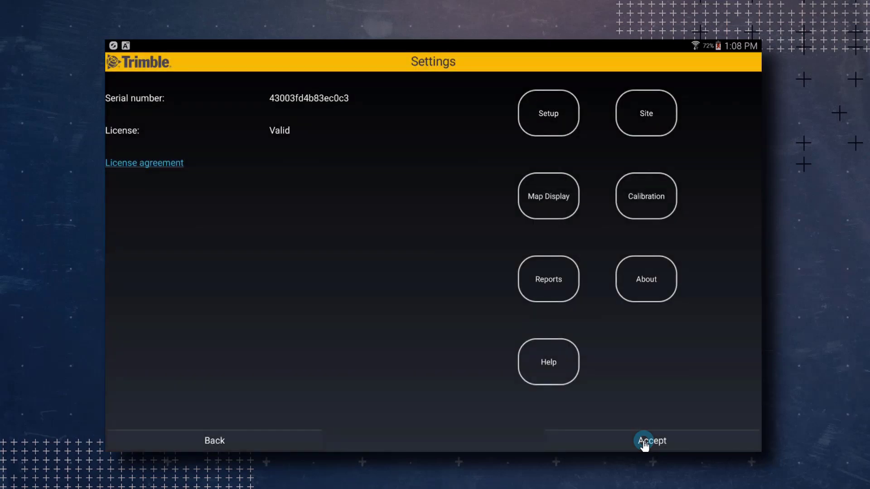
left_click(644, 443)
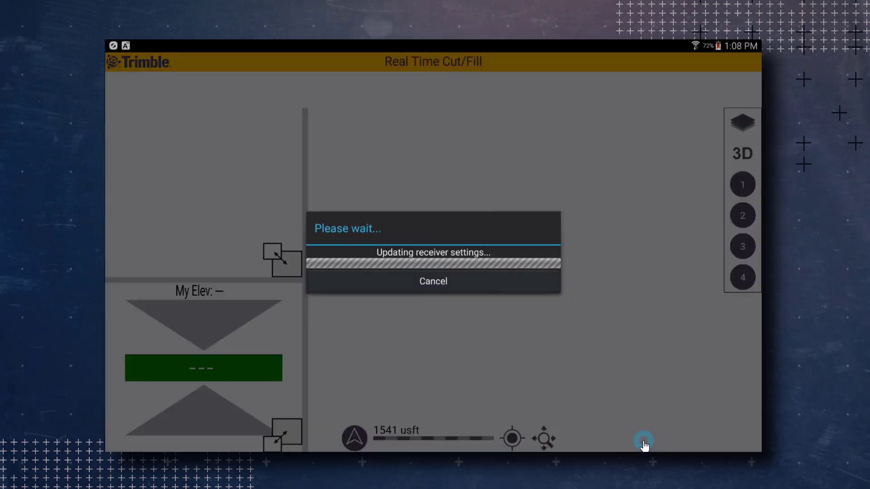